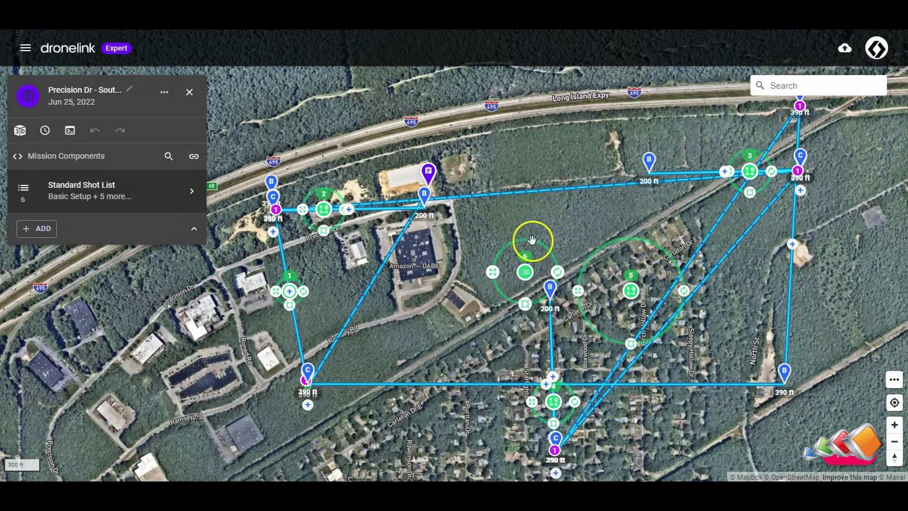
Step: Review the mission estimate summary and the separate estimates for the first four Waypoints components
left_click_drag(566, 220, 563, 223)
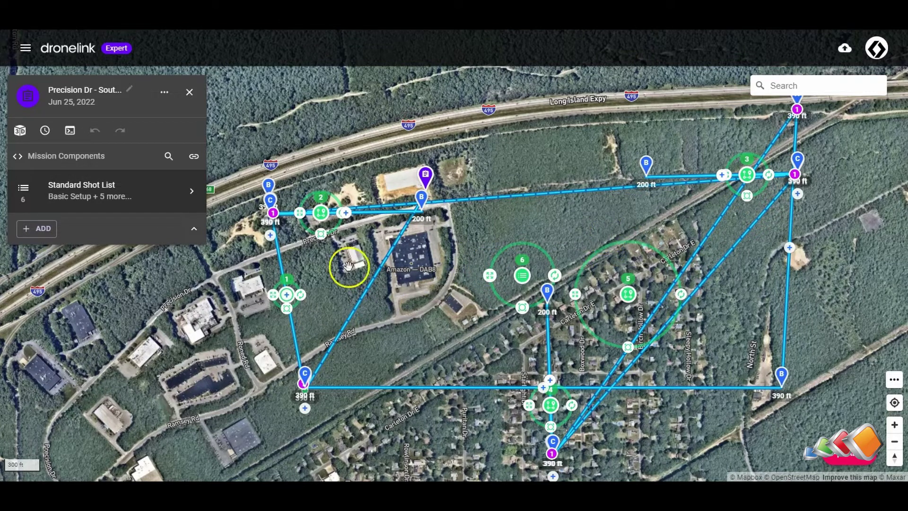
left_click(44, 131)
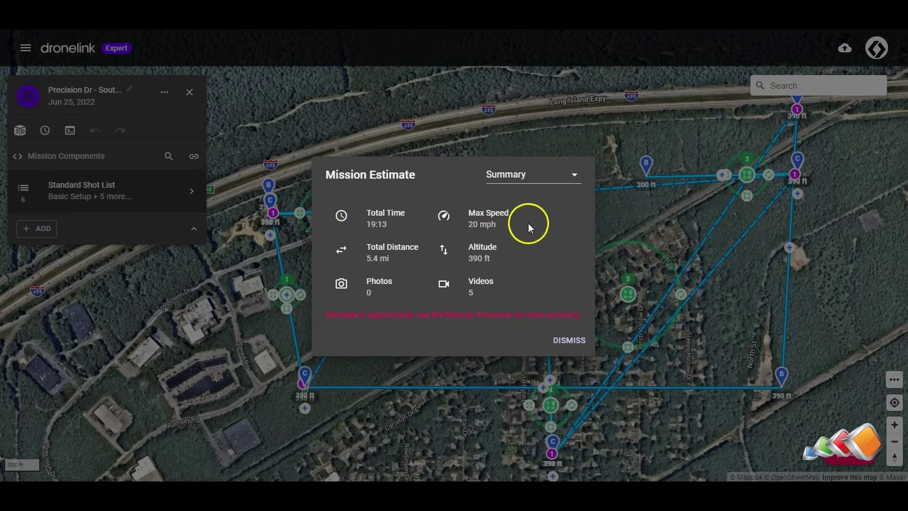
left_click(528, 176)
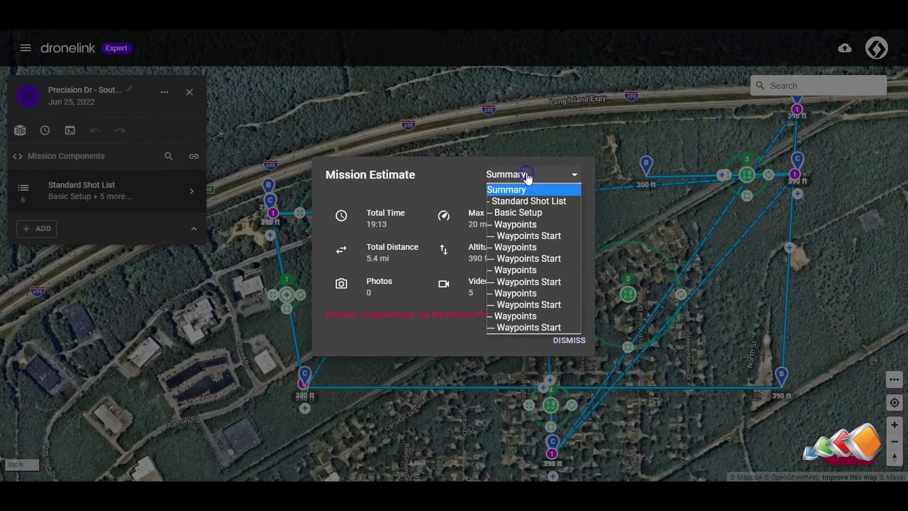
left_click(529, 225)
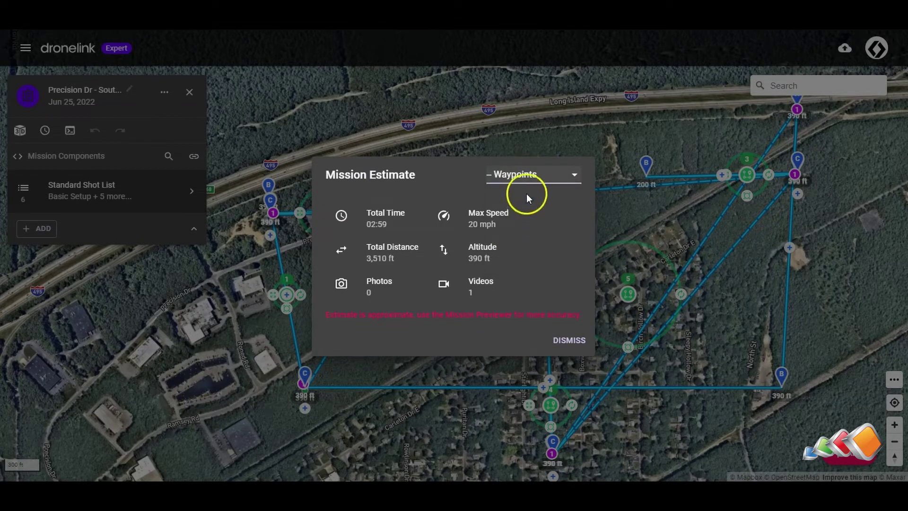
left_click(526, 175)
left_click(532, 248)
left_click(526, 179)
left_click(524, 270)
left_click(526, 187)
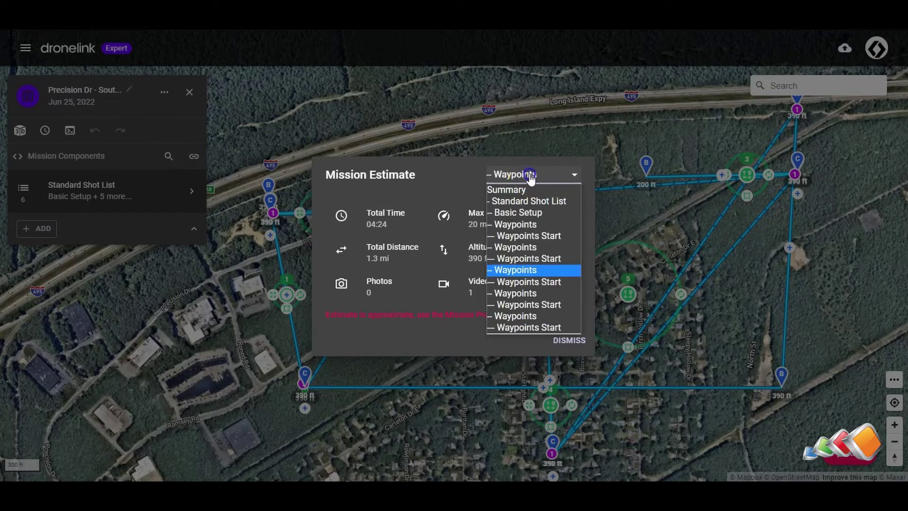
left_click(526, 291)
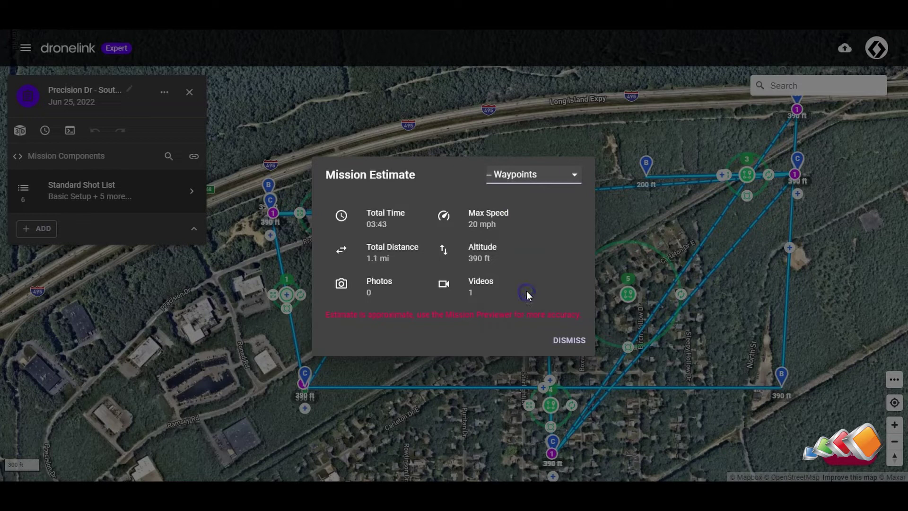
left_click(566, 341)
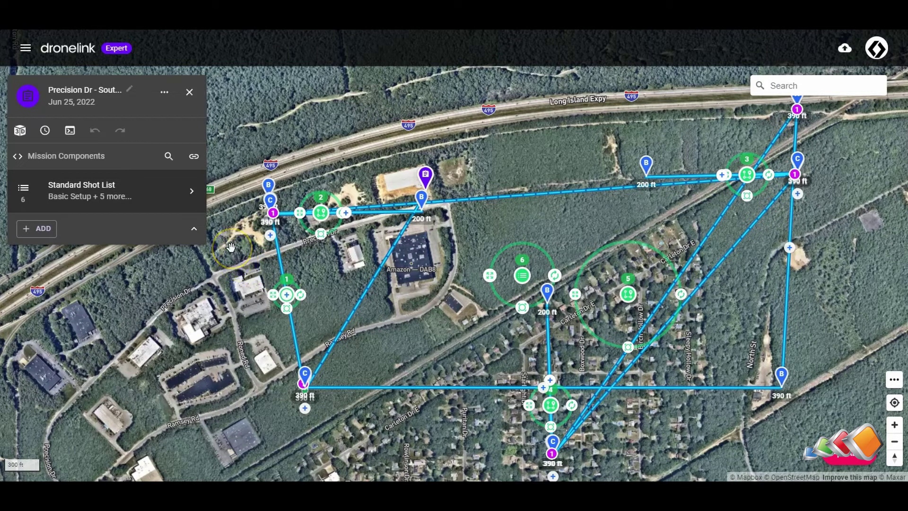
Step: Open the first Waypoints component in the Standard Shot List and show only its path on the map
left_click(142, 198)
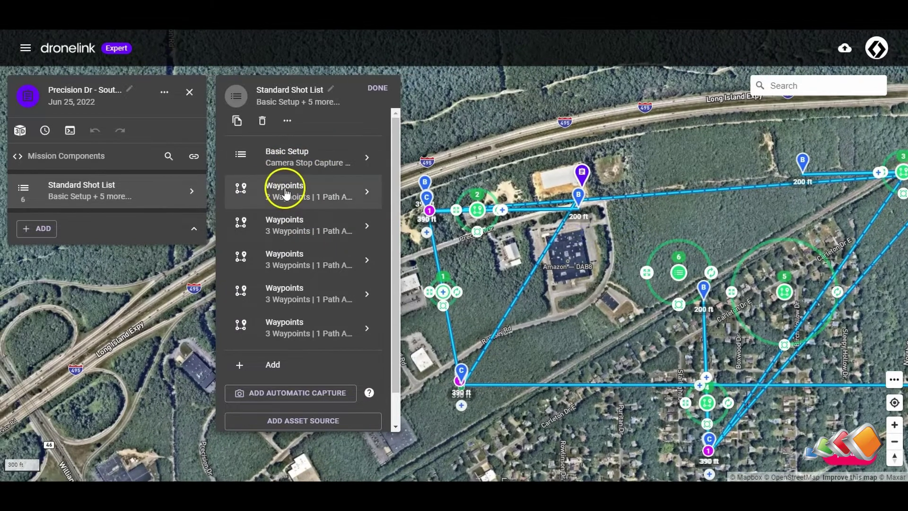
left_click(281, 191)
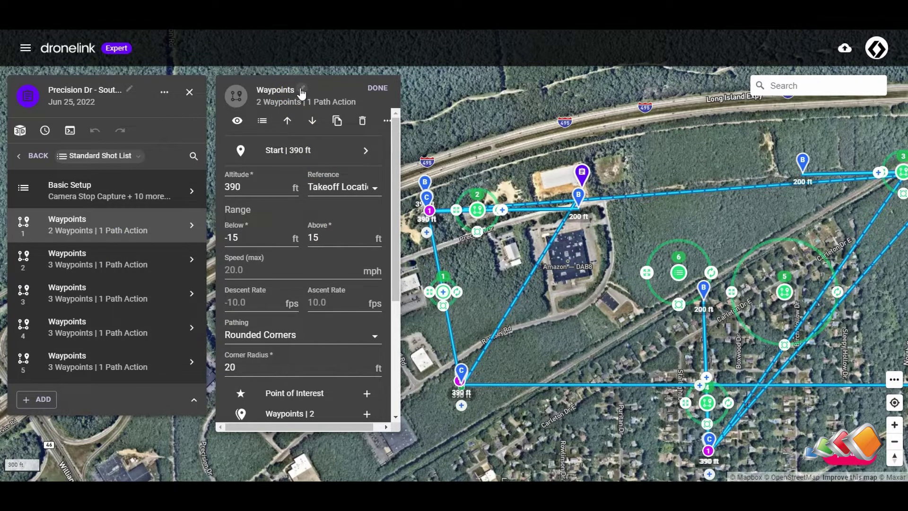
left_click(236, 122)
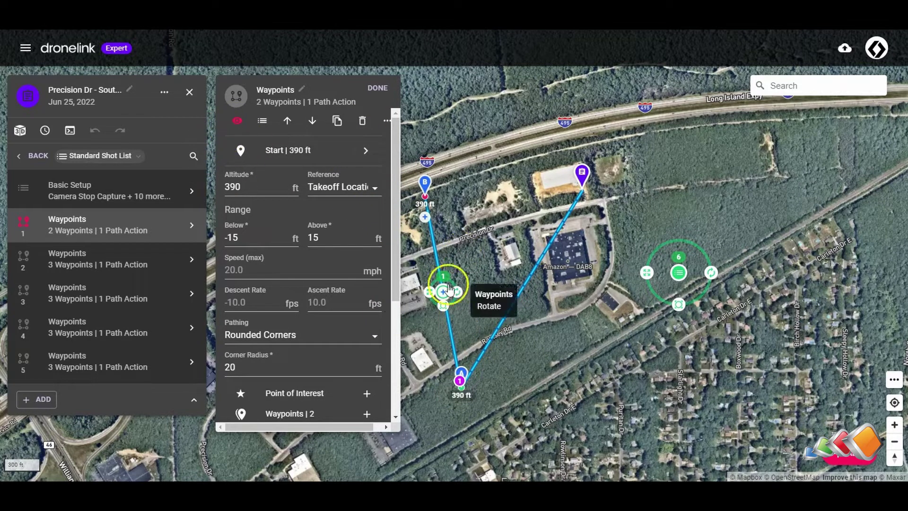
mouse_move(454, 385)
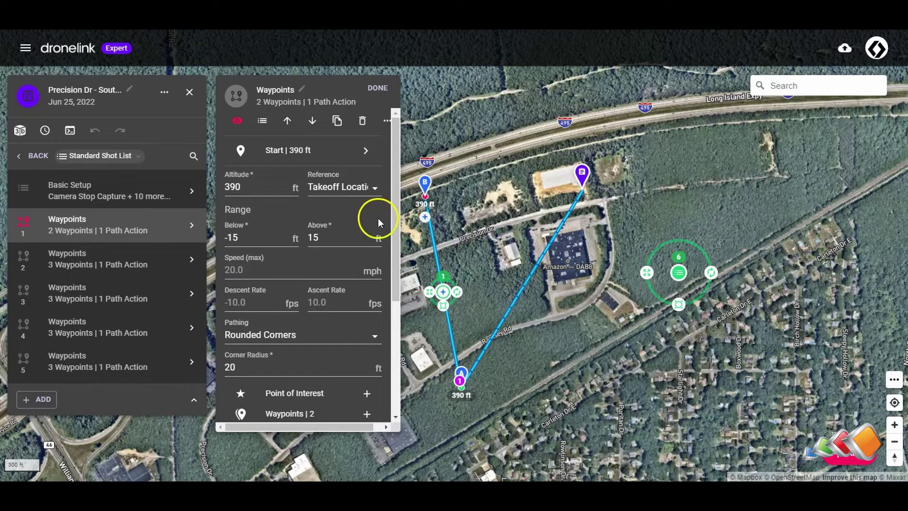
Step: Rename the first Waypoints component as West Trucking Shot, continuing to edit the current mission version
left_click(303, 91)
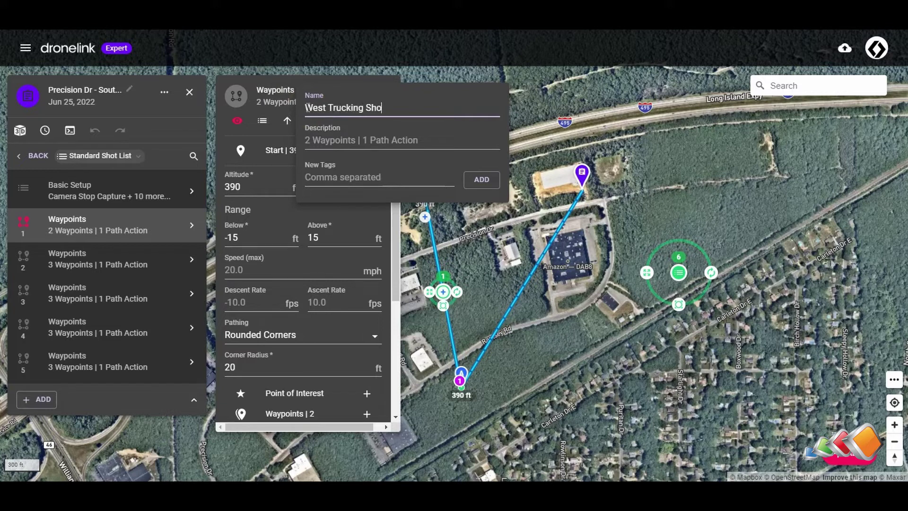
key("Return")
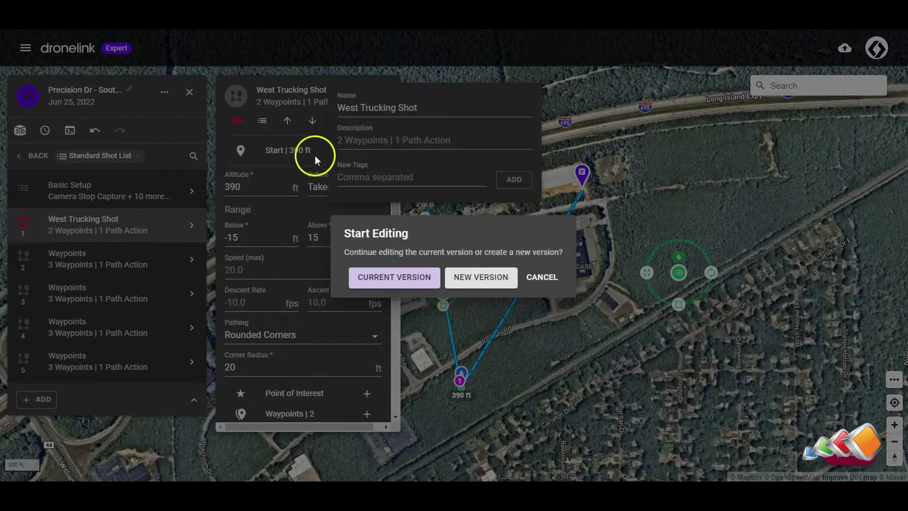
left_click(403, 282)
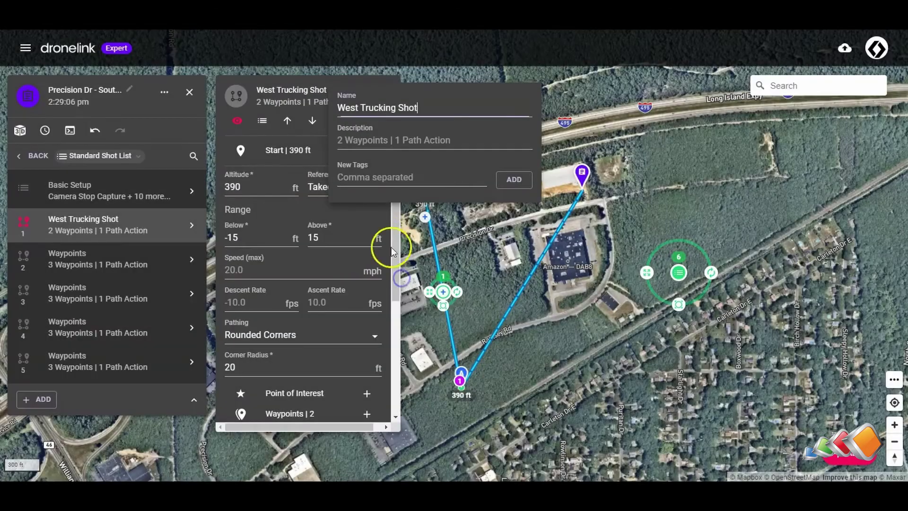
left_click(292, 90)
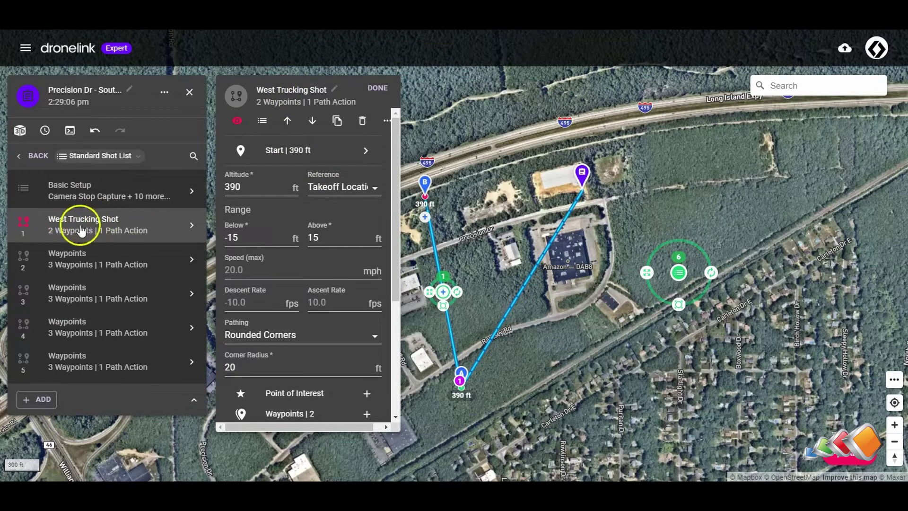
Step: Show only the second Waypoints component on the map and rename it West Push In/Out
left_click(98, 260)
left_click(238, 122)
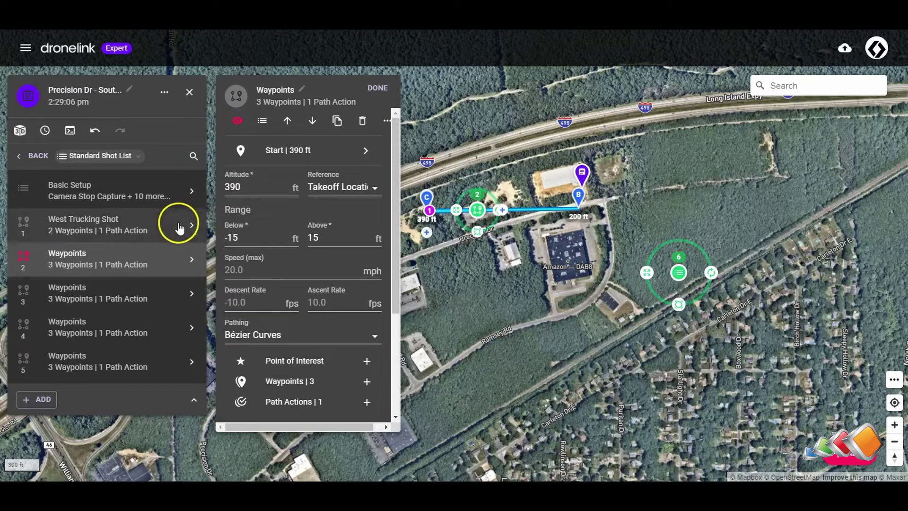
left_click(301, 89)
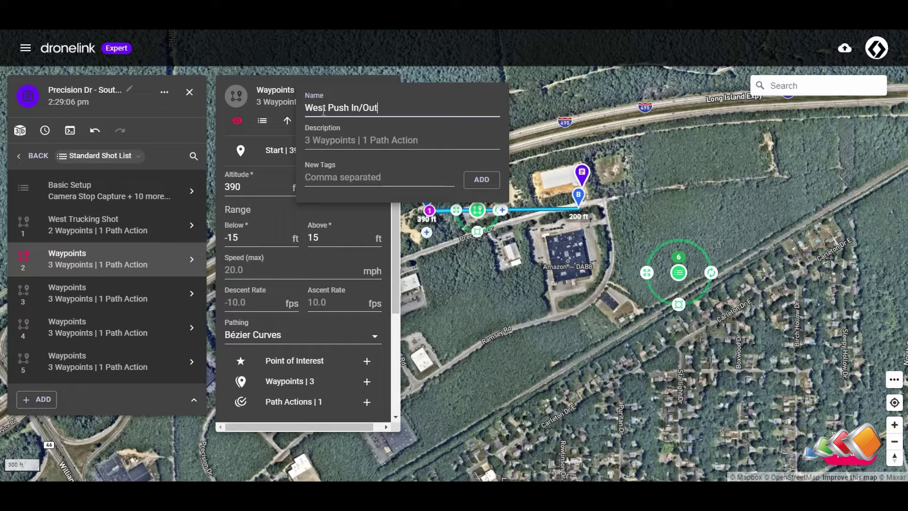
left_click(115, 299)
Step: Rename the third Waypoints component as East Push In Out and the fourth as South Push In Out
left_click(115, 298)
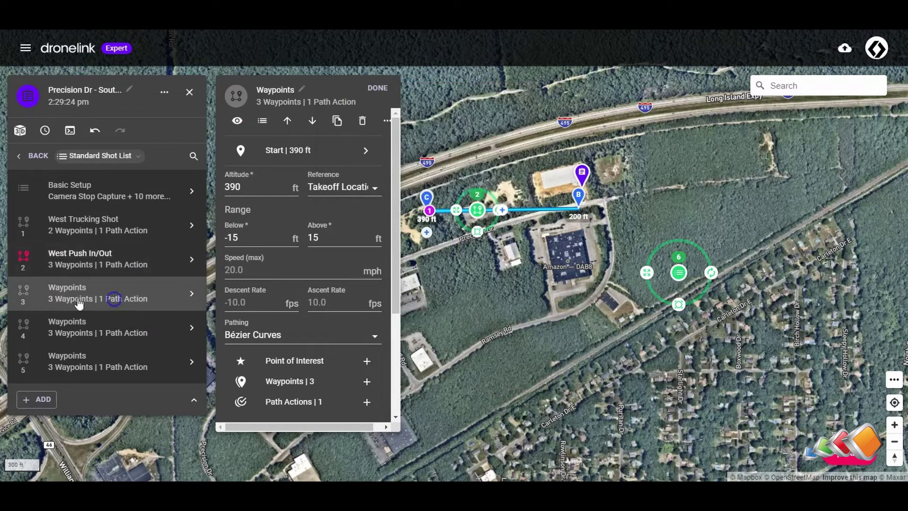
left_click(302, 89)
type("East Push In Out")
left_click(103, 321)
left_click(103, 321)
left_click(302, 89)
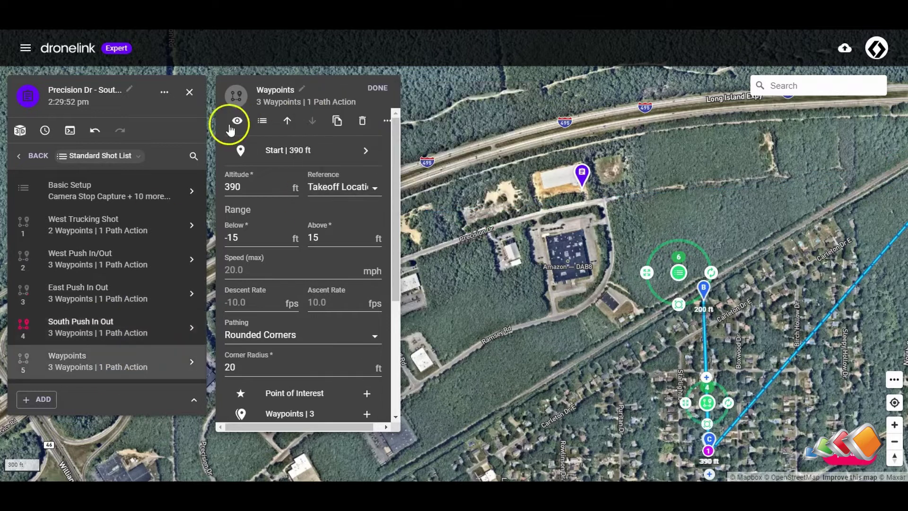
Step: Rename the fifth Waypoints component as West and South Trucking
left_click(330, 107)
type("West and South")
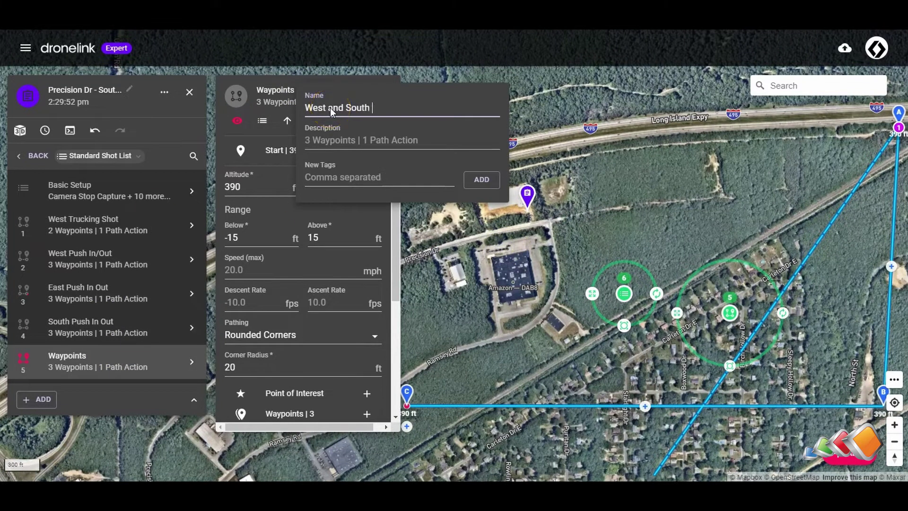
type(" Trucking")
left_click(309, 90)
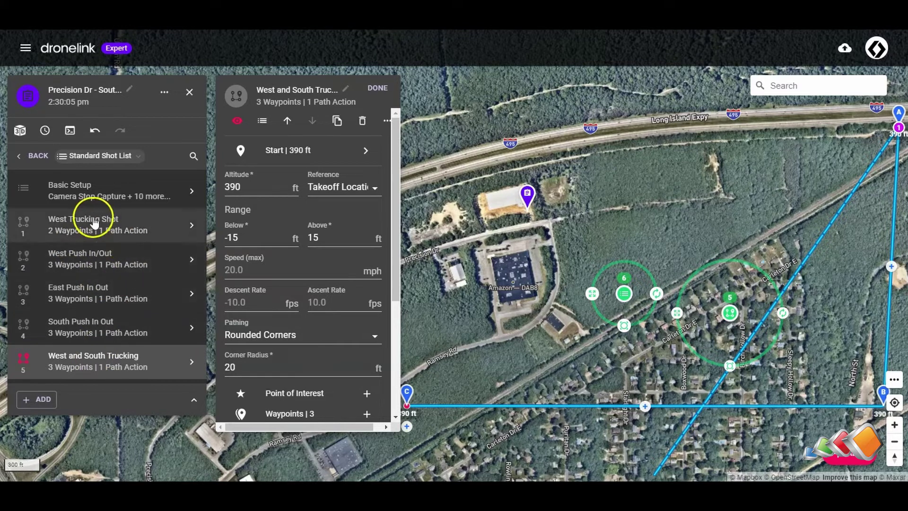
Step: Show all mission components on the map again and close the West and South Trucking component's settings
left_click(235, 122)
left_click_drag(531, 287, 586, 300)
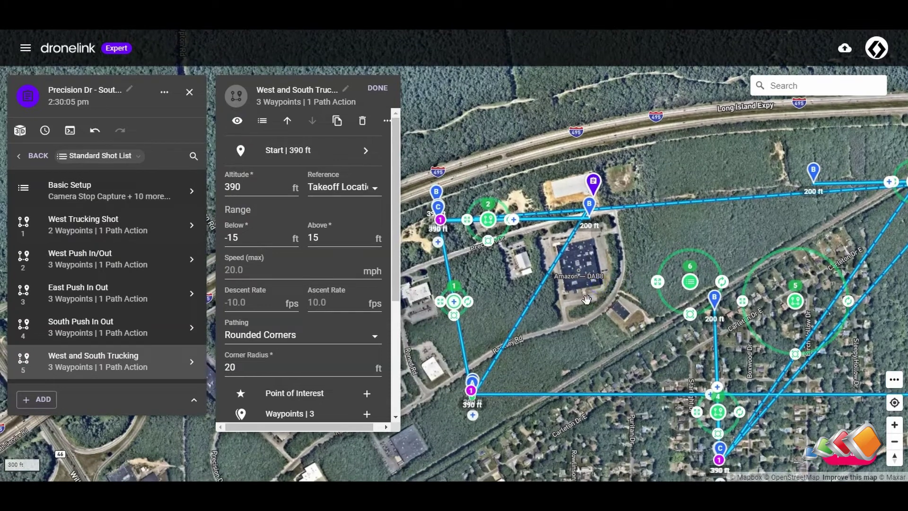
left_click_drag(612, 302, 593, 289)
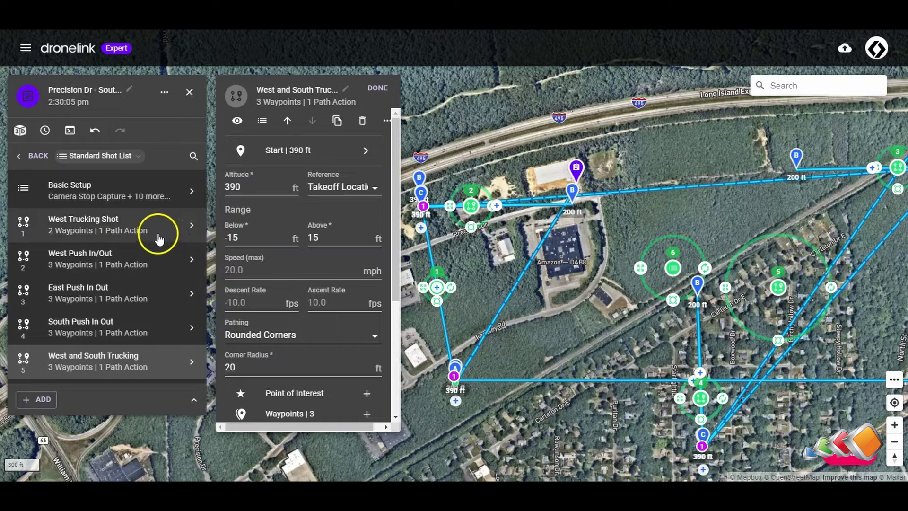
left_click_drag(560, 307, 591, 327)
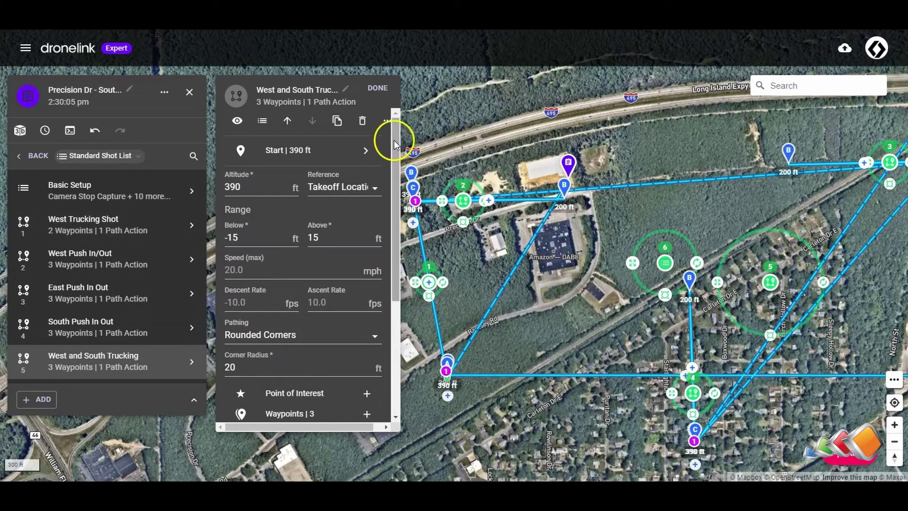
left_click(377, 87)
left_click_drag(624, 283, 529, 287)
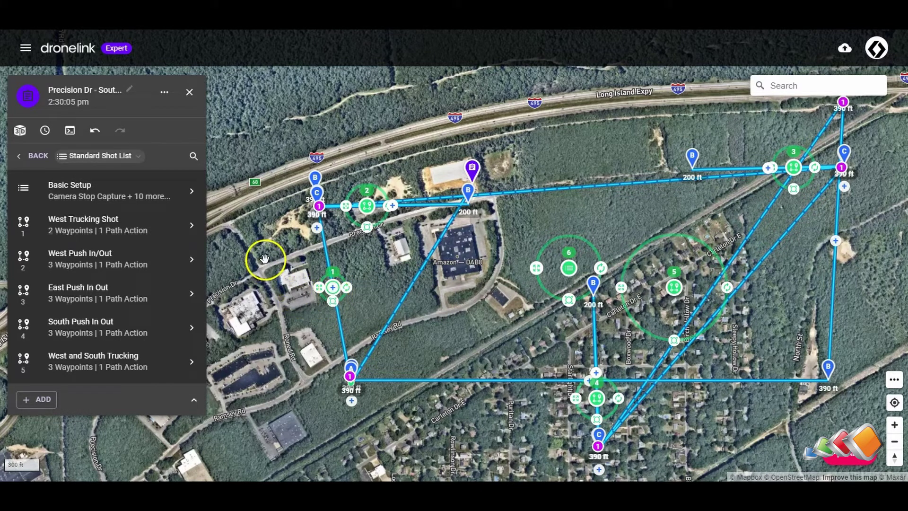
Step: Review the mission estimates for Basic Setup, West Trucking Shot and West Push In/Out, as well as the overall summary
left_click(45, 131)
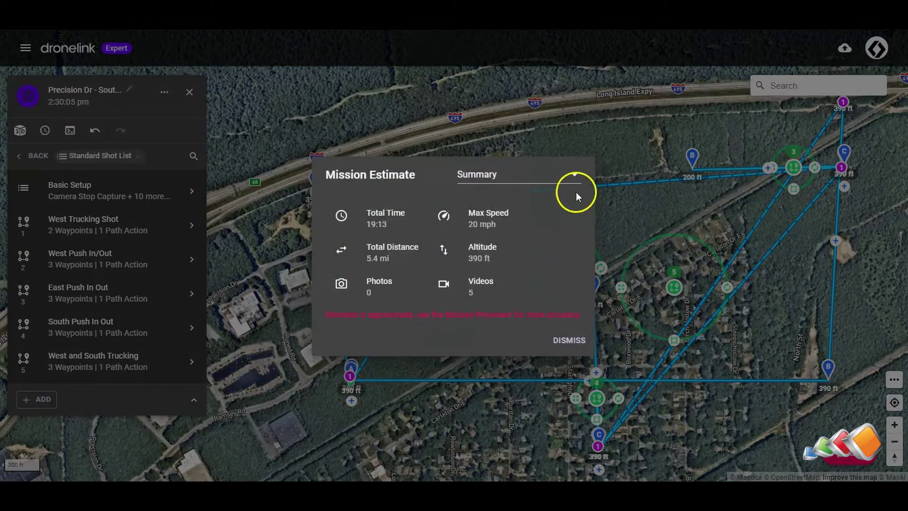
left_click(556, 180)
left_click(543, 212)
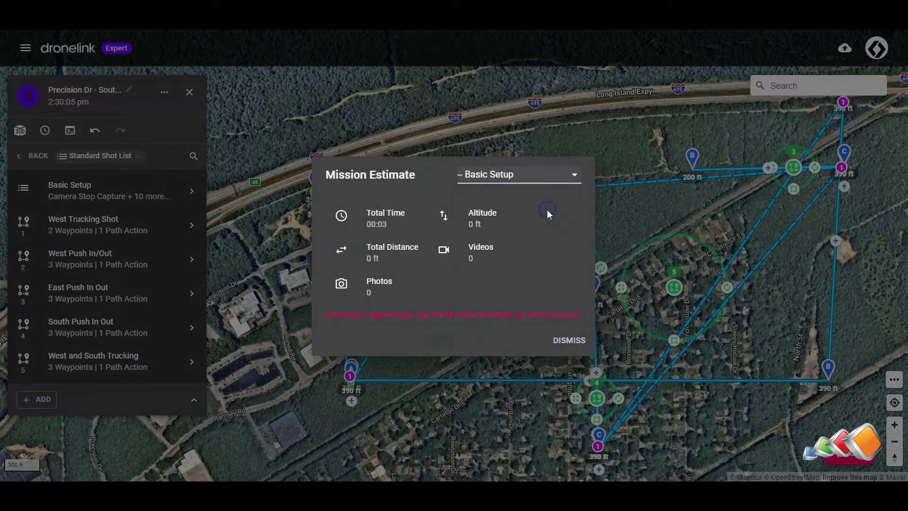
left_click(544, 176)
left_click(532, 225)
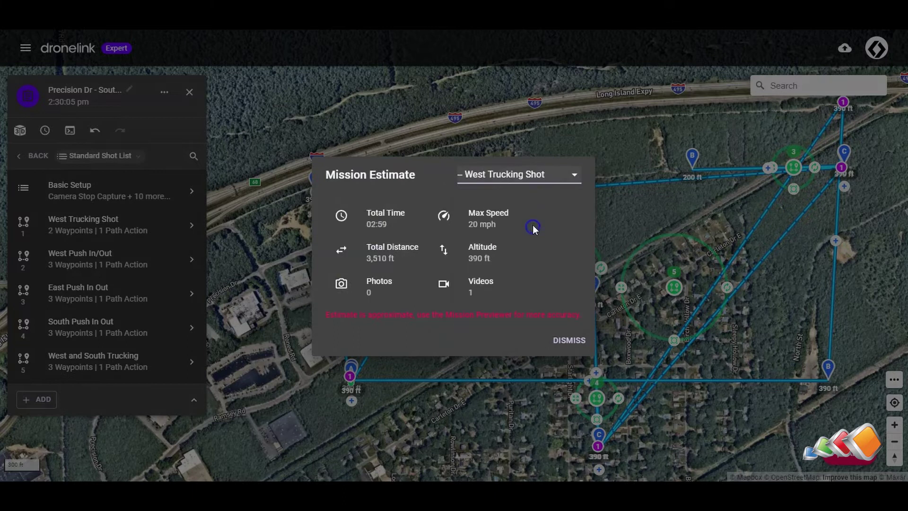
left_click(522, 177)
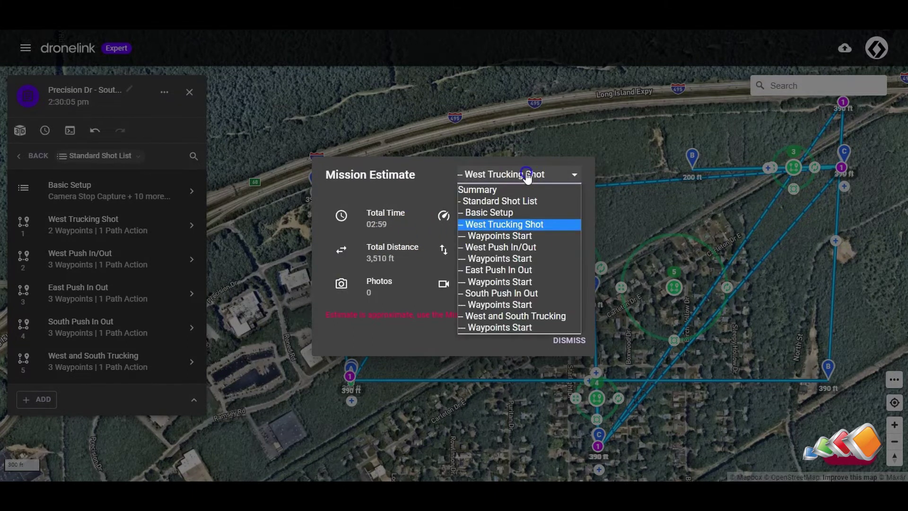
left_click(524, 246)
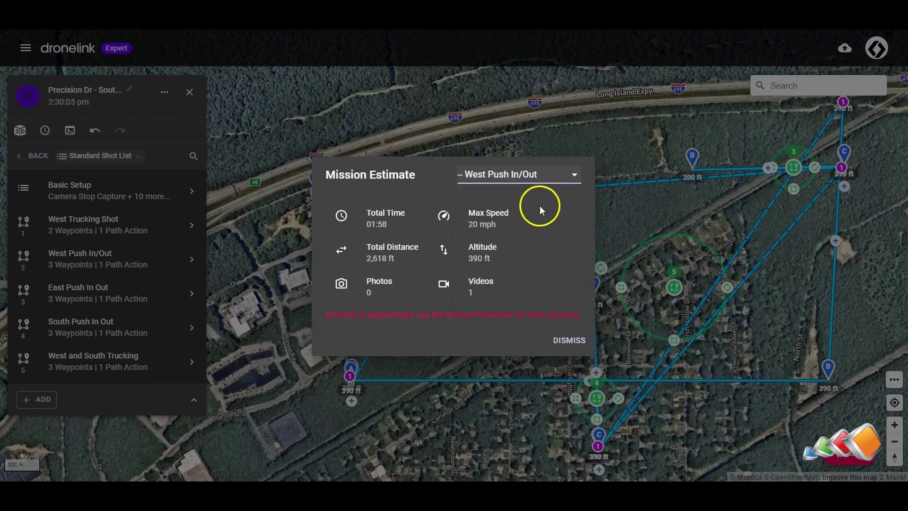
left_click(569, 340)
left_click(45, 134)
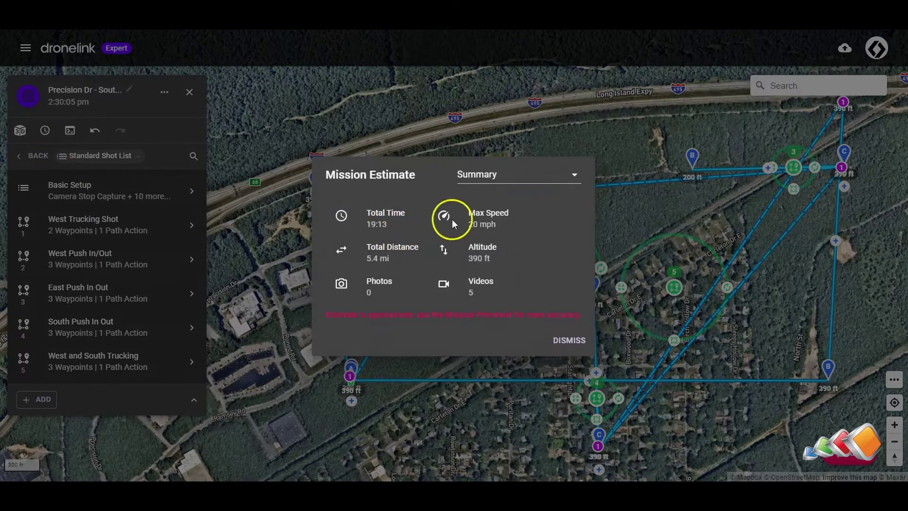
left_click(569, 340)
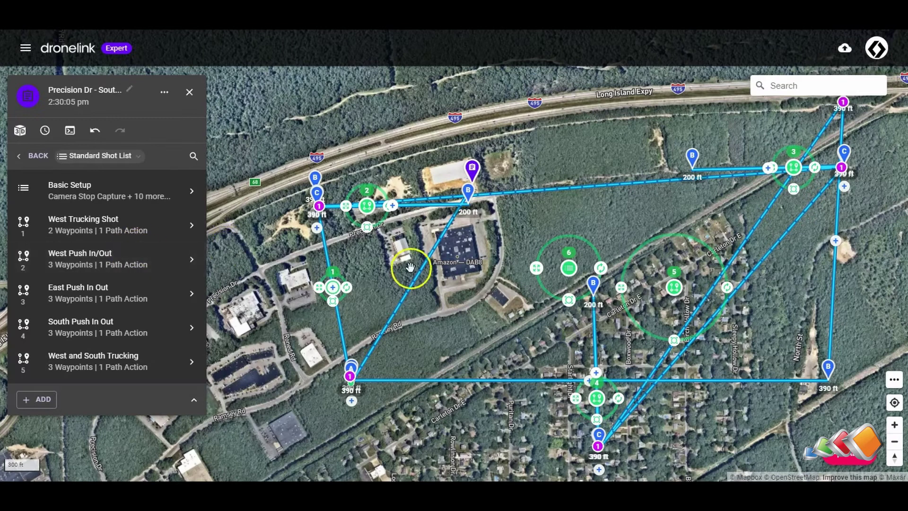
Step: Isolate the West Trucking Shot on the map to examine its flight path, and restore the display of all components
left_click(112, 233)
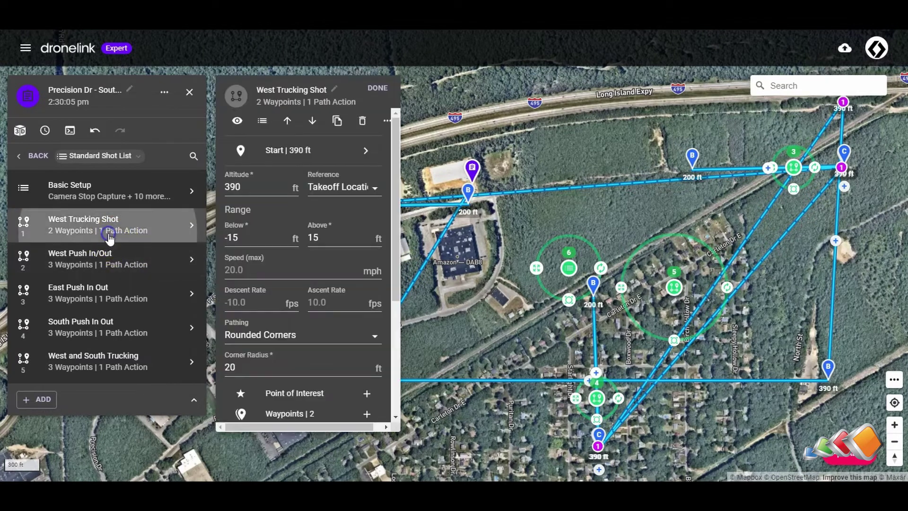
left_click(237, 121)
left_click(541, 260)
left_click_drag(497, 267, 587, 260)
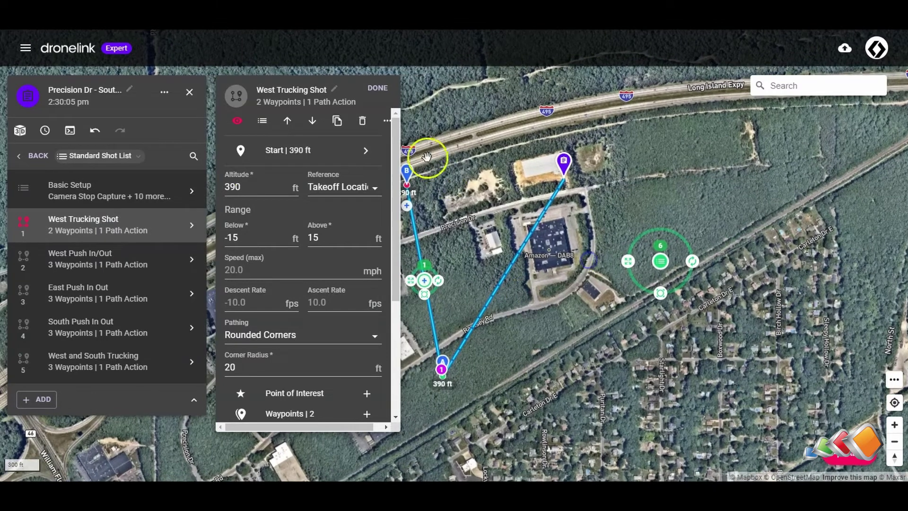
left_click(236, 120)
Step: Isolate the West Push In/Out component on the map to examine its flight path, and restore the display of all components
left_click(128, 257)
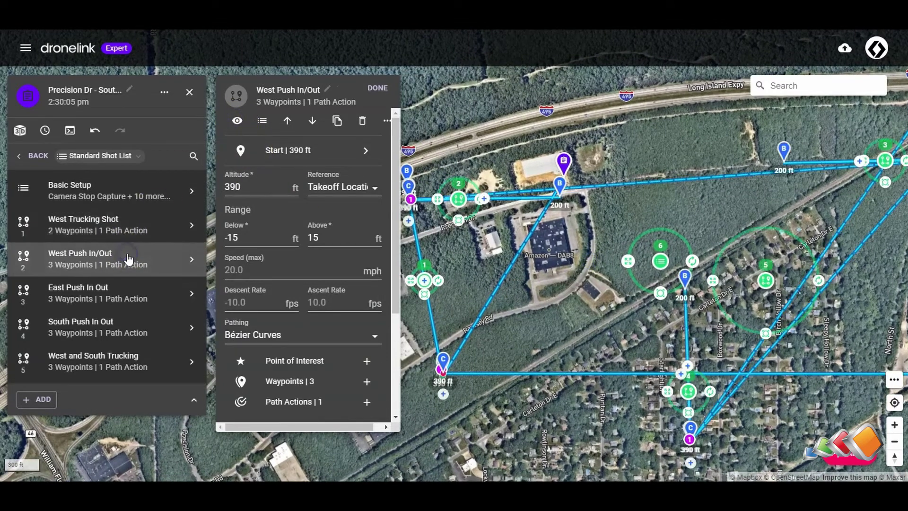
left_click(236, 122)
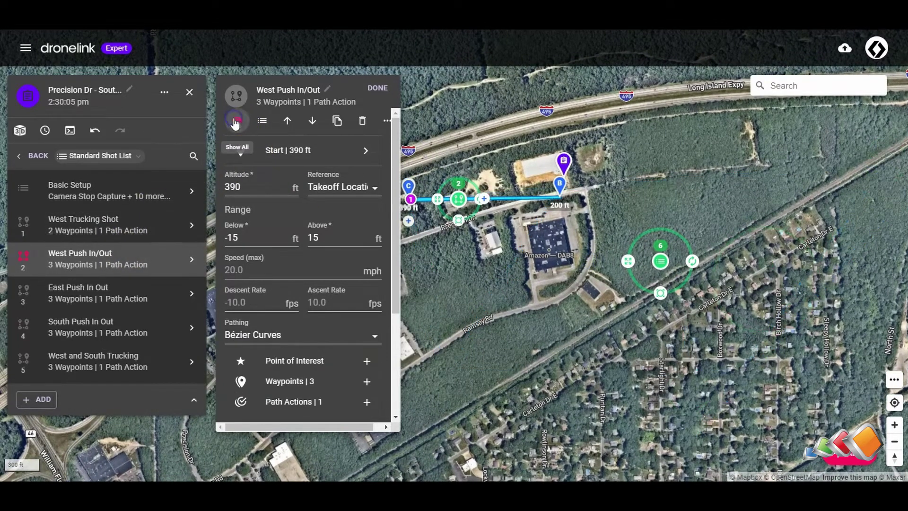
left_click(235, 122)
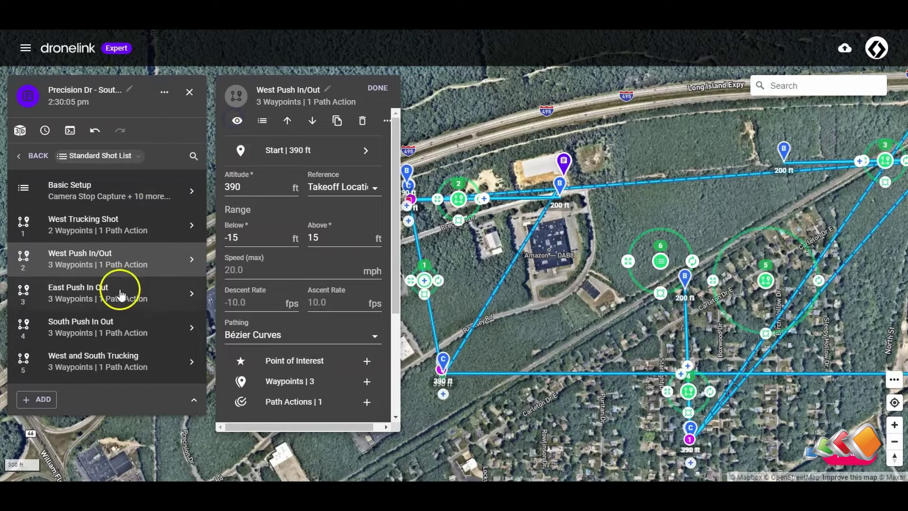
Step: Show only the East Push In Out component on the map to examine its flight path
left_click(122, 291)
left_click(237, 127)
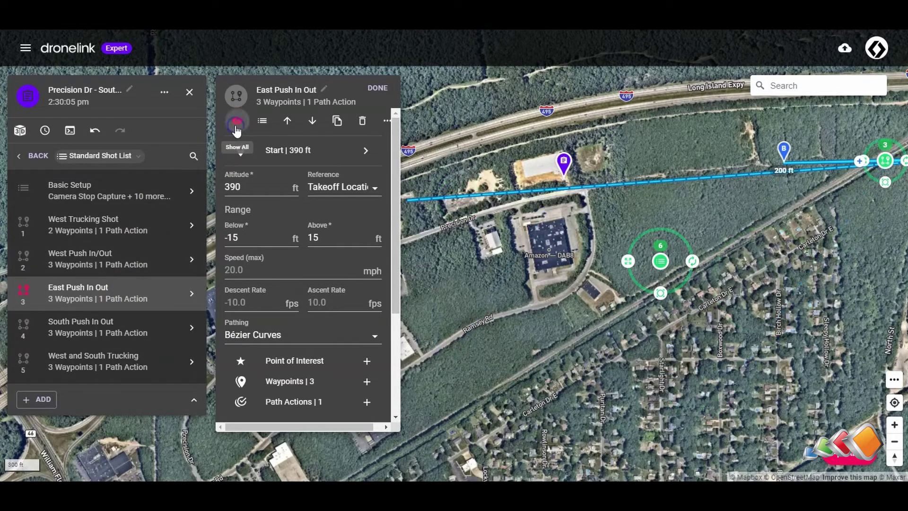
left_click_drag(552, 316, 587, 327)
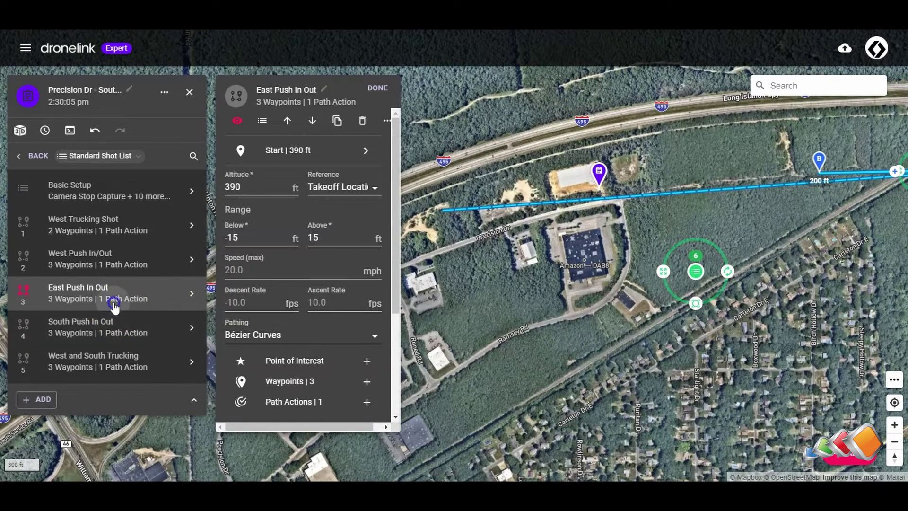
Step: Isolate the South Push In Out component on the map to examine its path, and show all components again
left_click(85, 333)
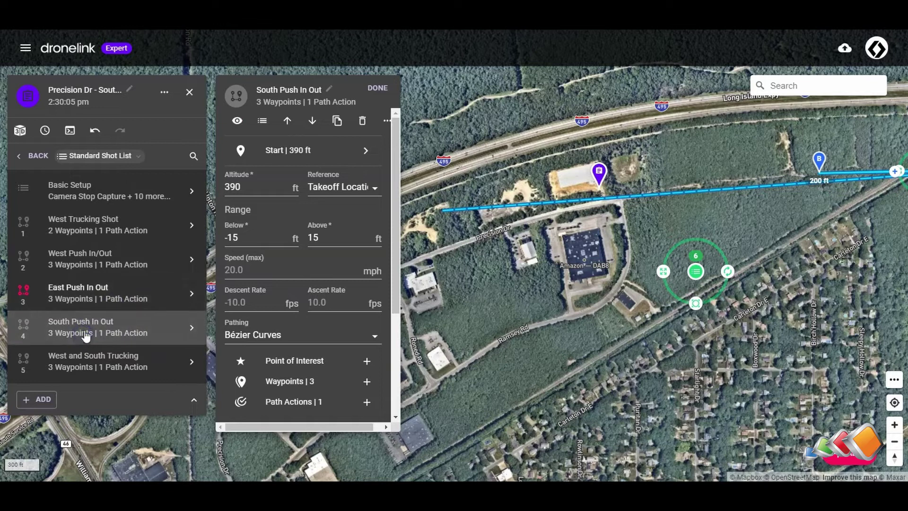
left_click(240, 123)
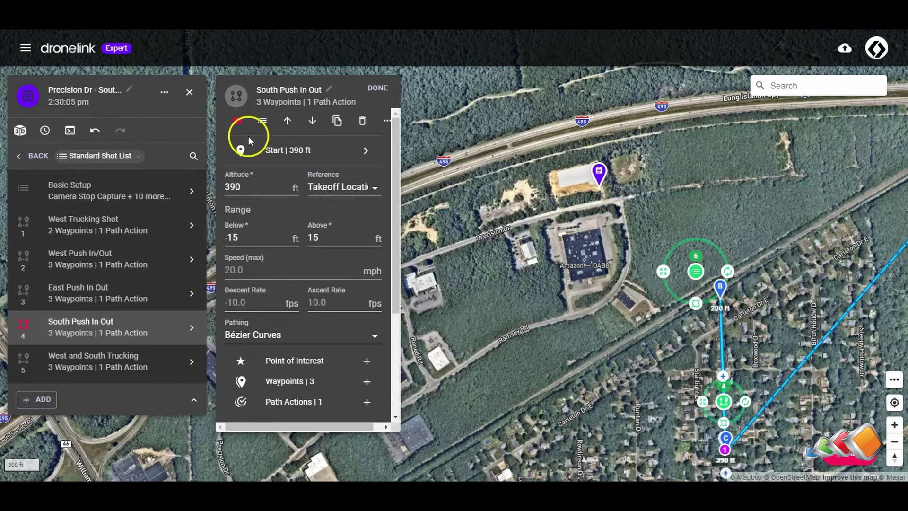
left_click(237, 121)
Step: Check the route order between the shots and move East Push In Out one place down the shot list, after South Push In Out
left_click(121, 360)
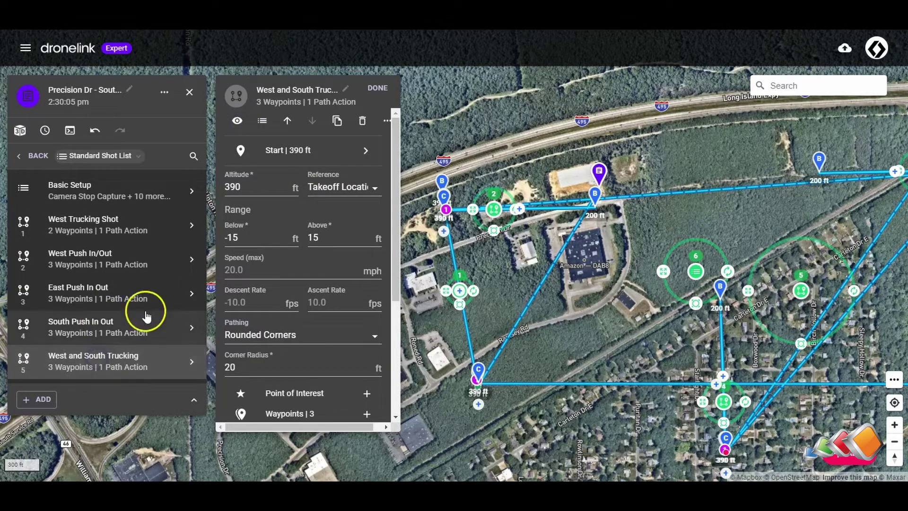
left_click_drag(600, 322, 590, 315)
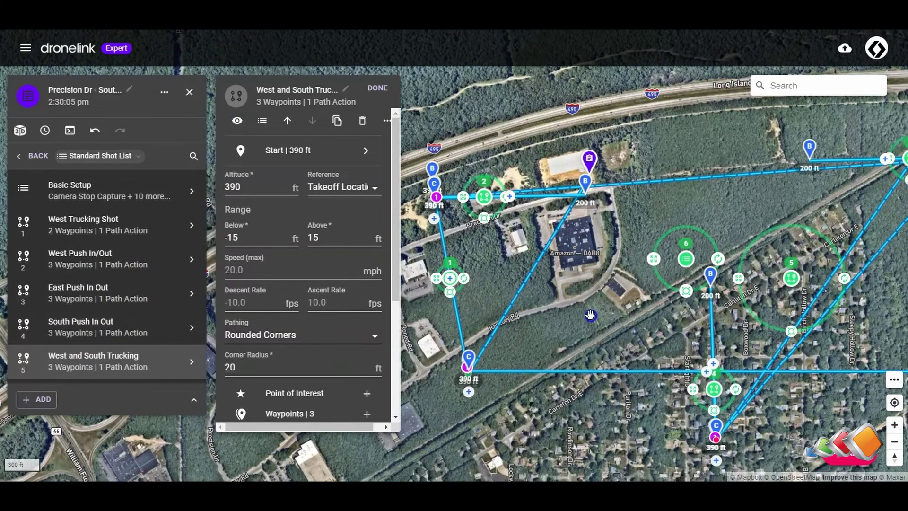
left_click(103, 294)
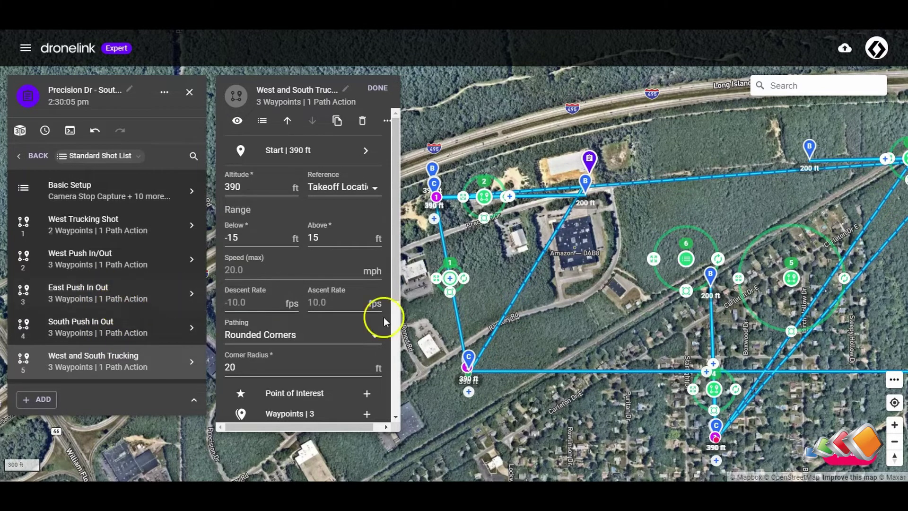
left_click_drag(615, 327, 593, 332)
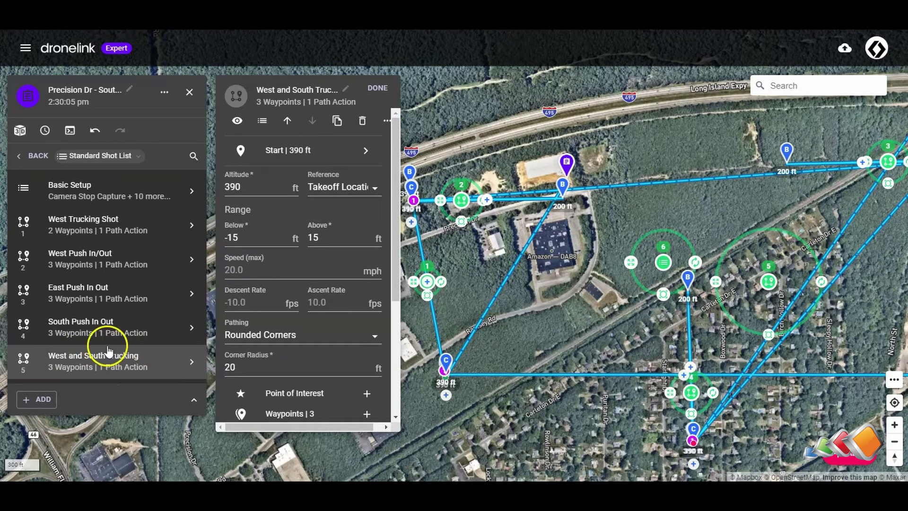
left_click(113, 293)
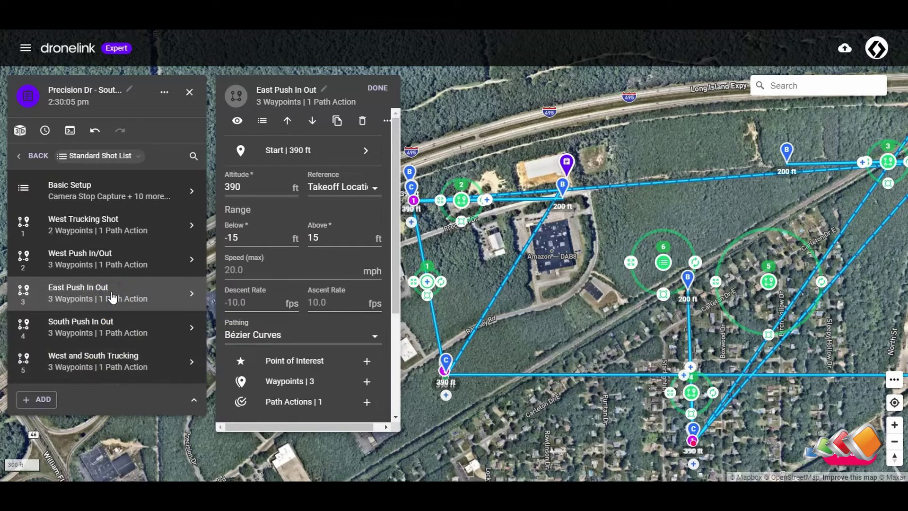
left_click(310, 122)
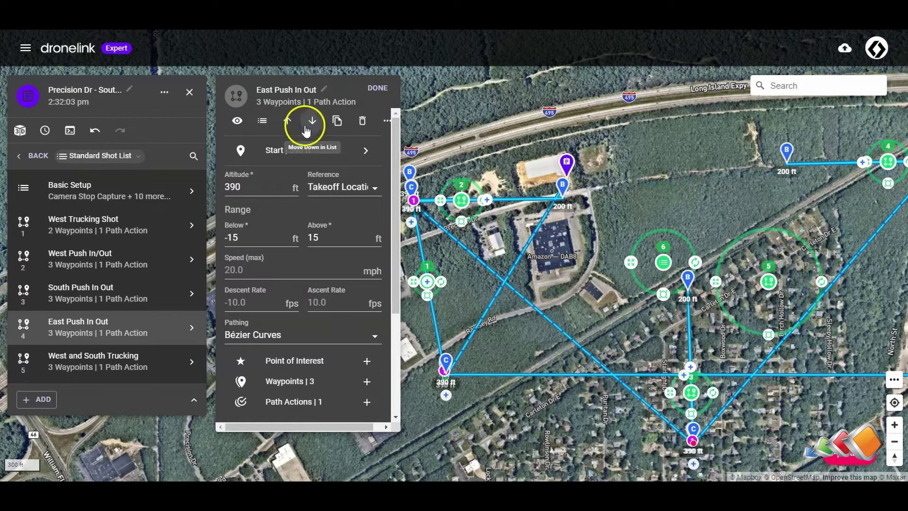
Step: Examine the reordered flight path between the shots on the map and review the mission estimate summary
left_click_drag(577, 415, 597, 391)
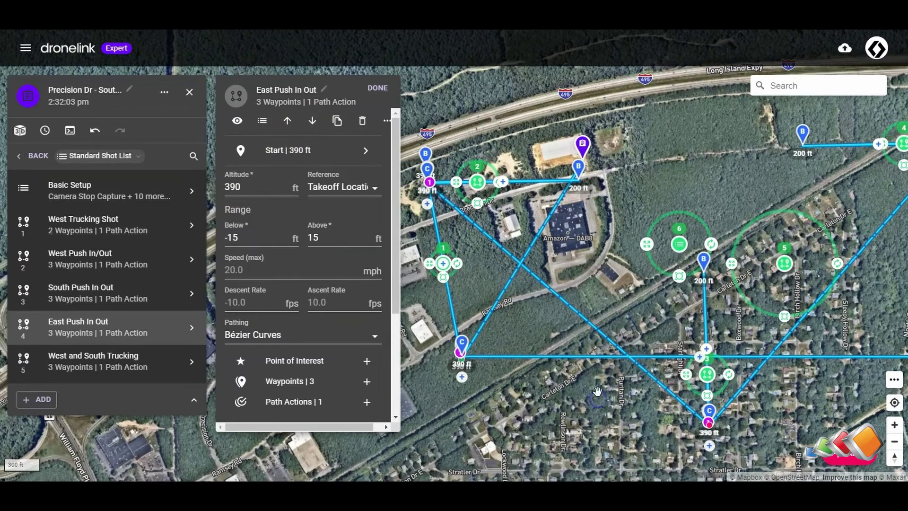
left_click_drag(826, 231, 798, 225)
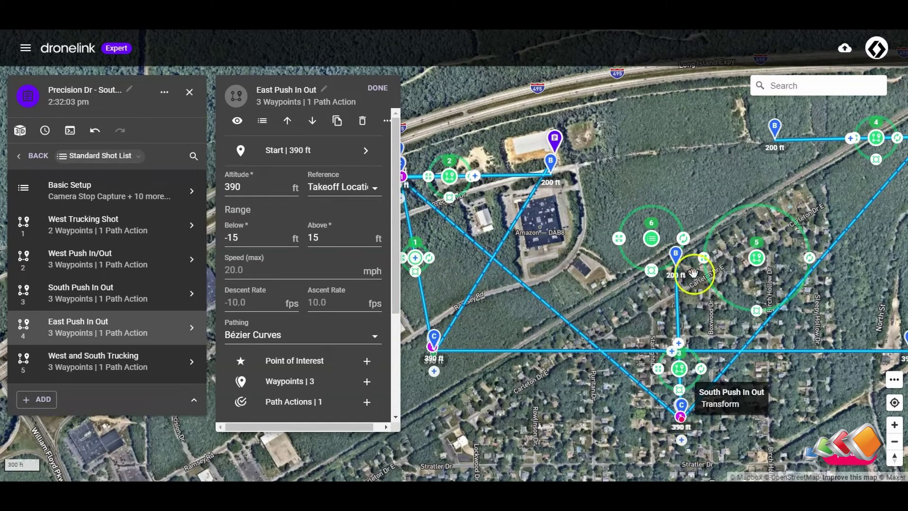
left_click_drag(763, 427, 649, 474)
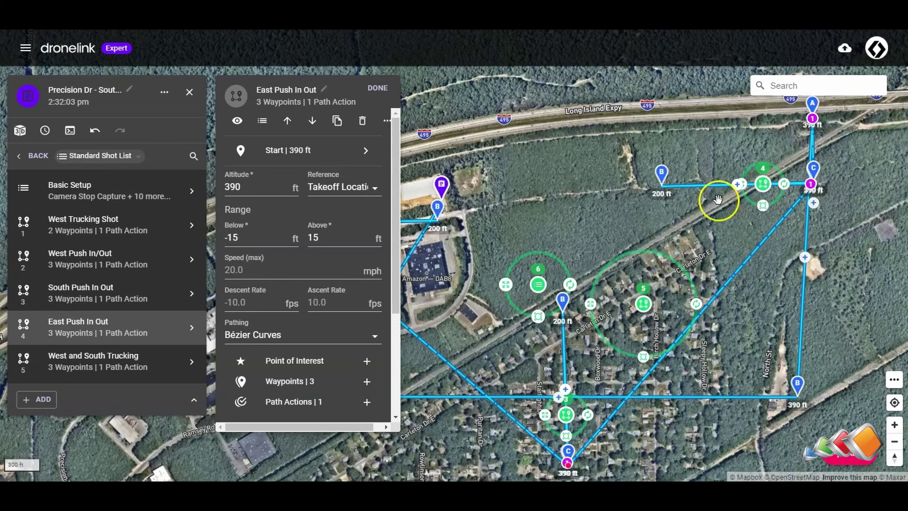
left_click_drag(754, 355, 821, 339)
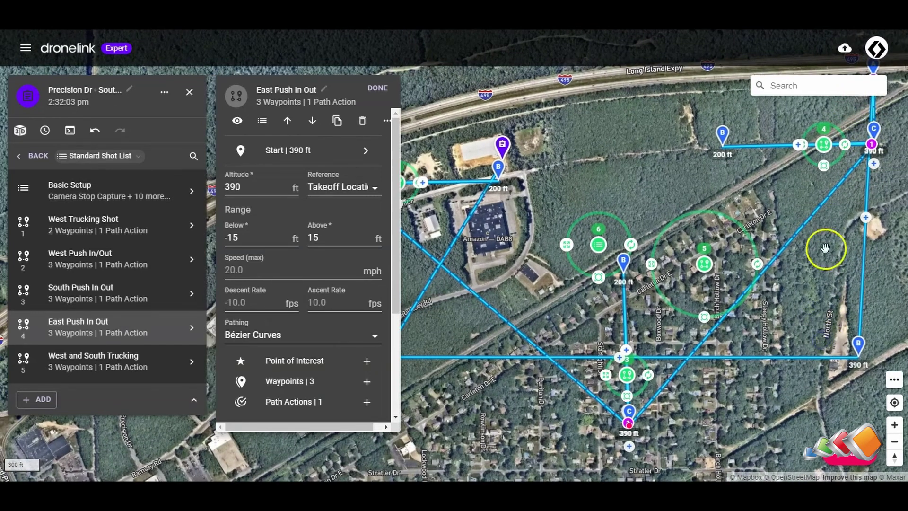
left_click_drag(496, 438, 545, 474)
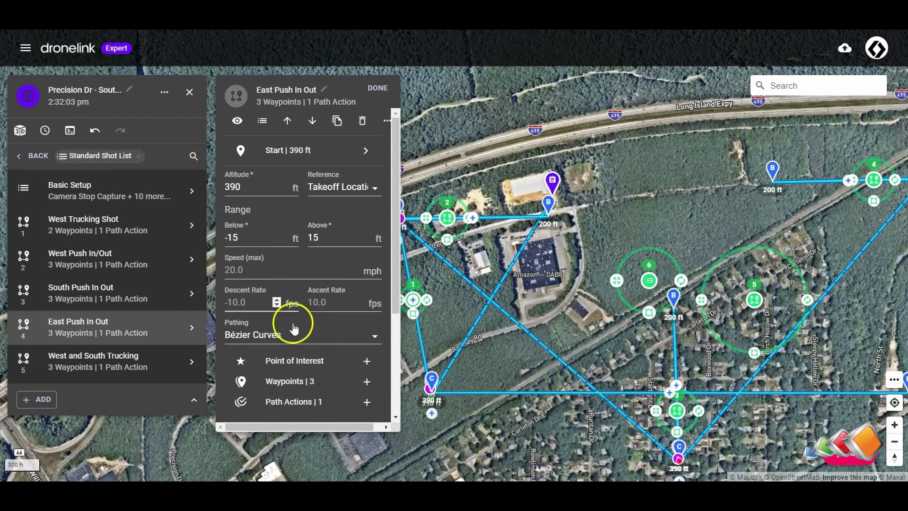
left_click(45, 133)
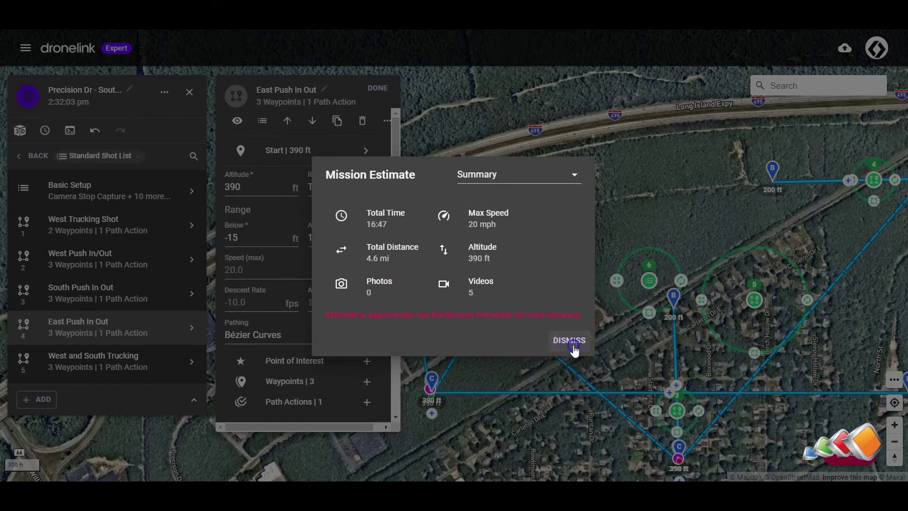
left_click(569, 341)
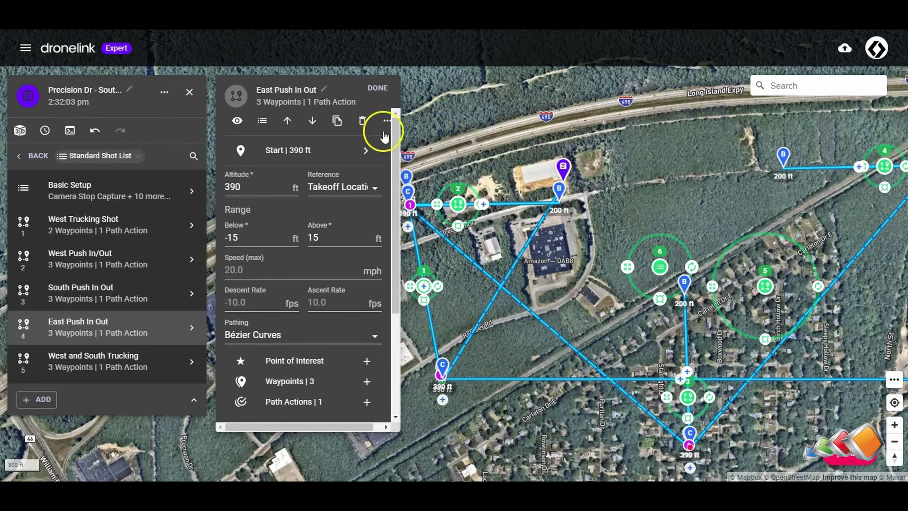
Step: Close the East Push In Out component's settings and examine the complete mission route on the map
left_click(378, 88)
left_click_drag(348, 285, 258, 267)
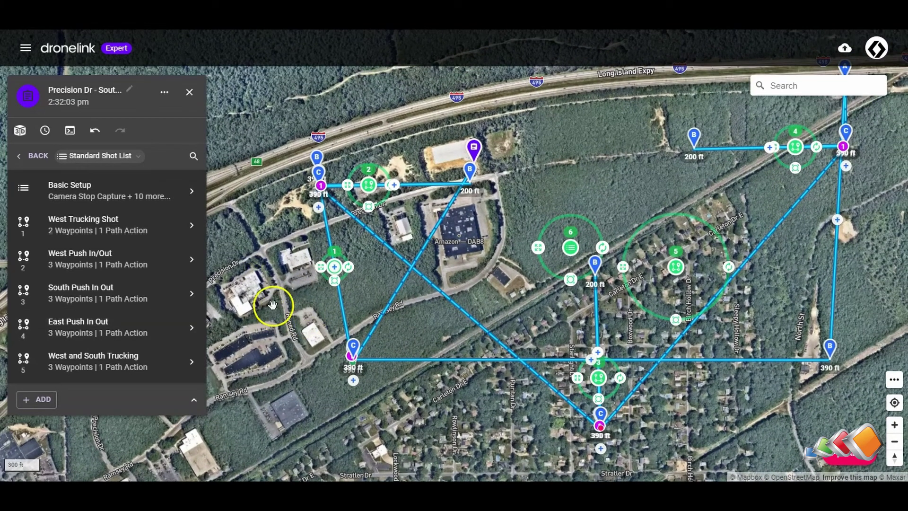
left_click_drag(379, 404, 368, 415)
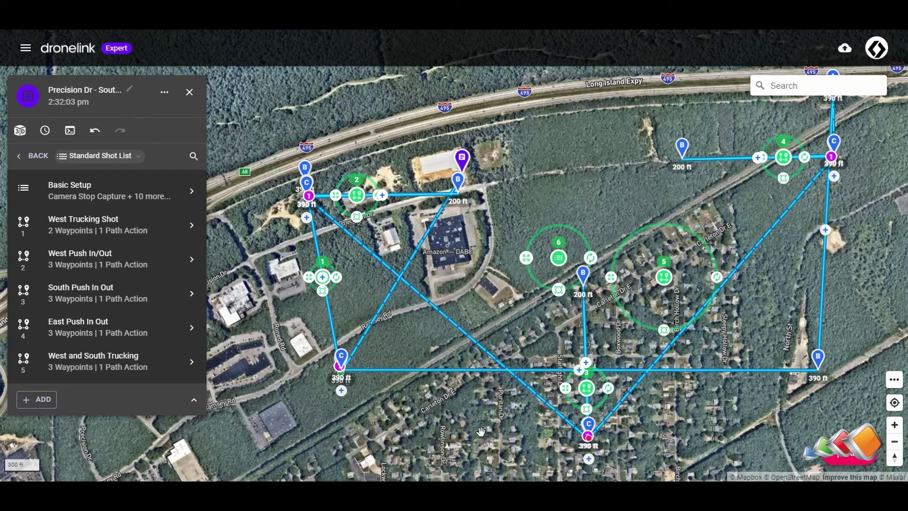
left_click_drag(481, 431, 457, 424)
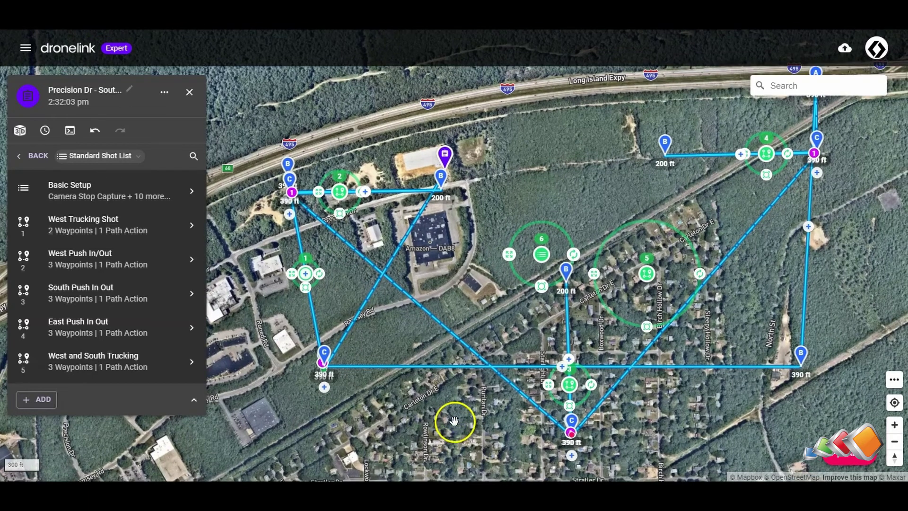